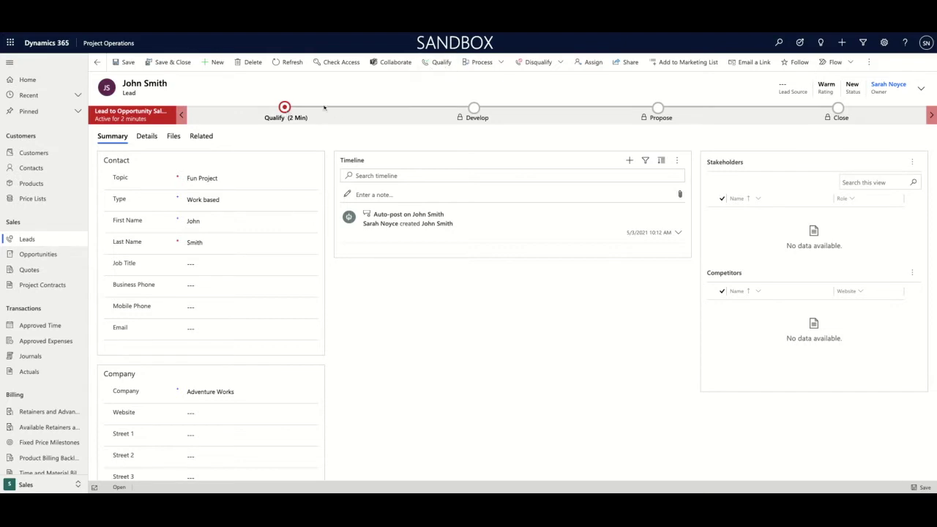
# - Qualify the lead with Adventure Works as its existing account and the Identify Decision Maker item marked complete
pyautogui.click(285, 107)
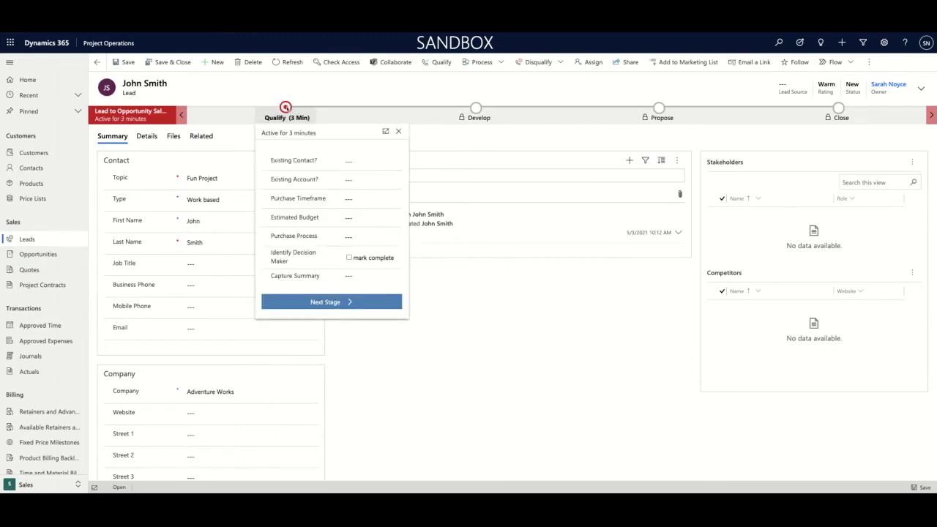
pyautogui.click(349, 161)
pyautogui.click(368, 180)
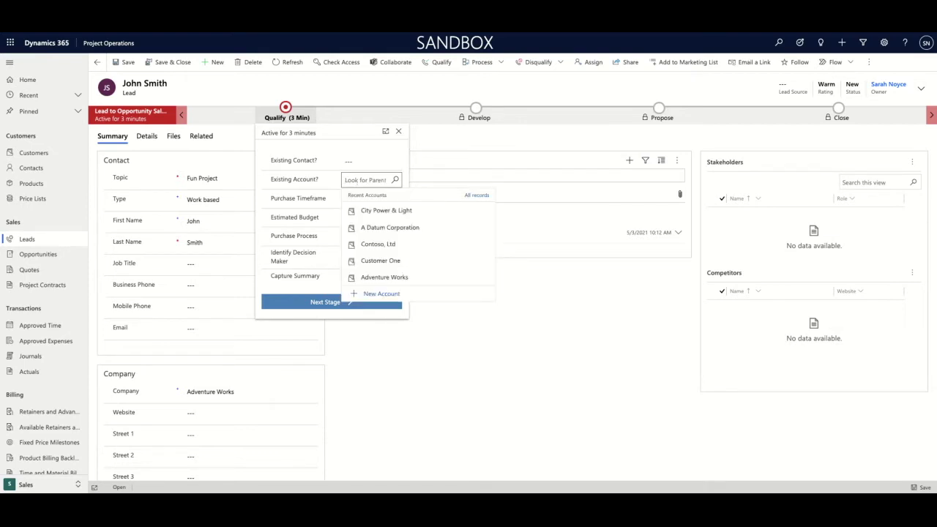
pyautogui.click(384, 277)
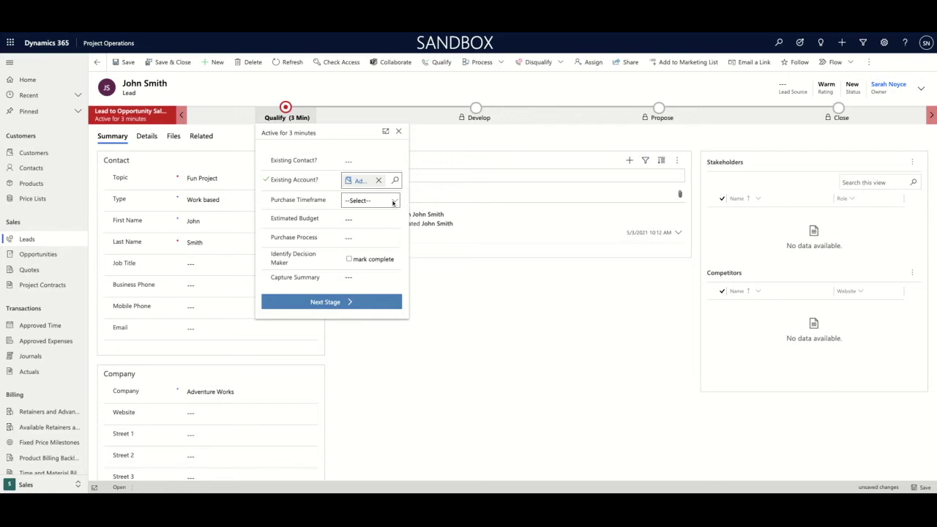
pyautogui.click(393, 204)
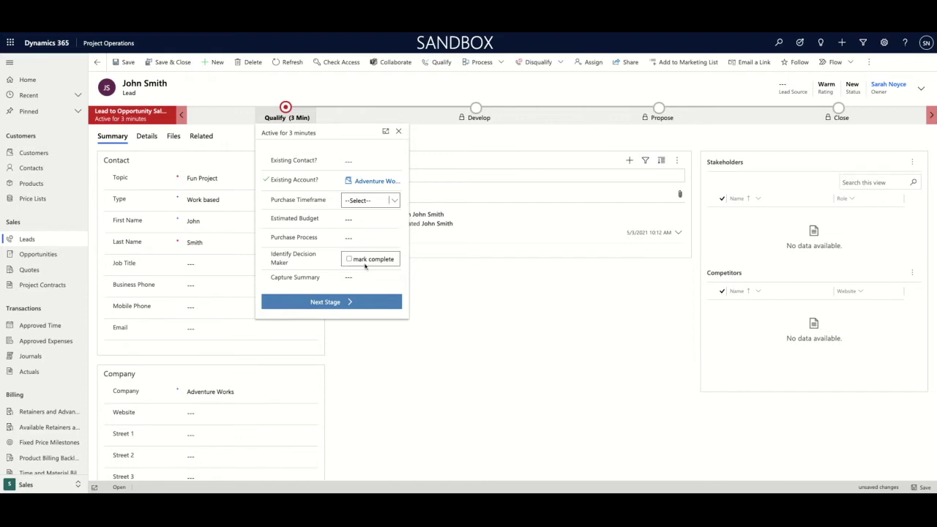
pyautogui.click(349, 260)
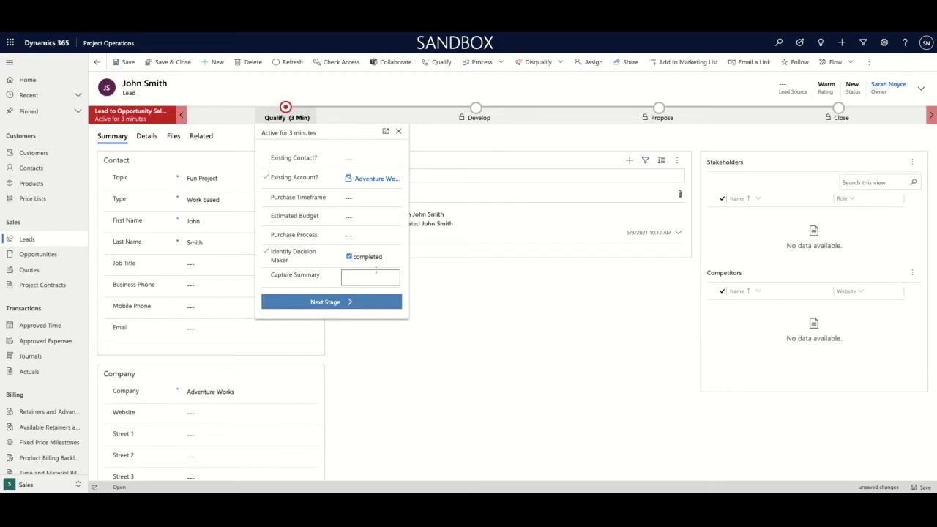
pyautogui.click(437, 62)
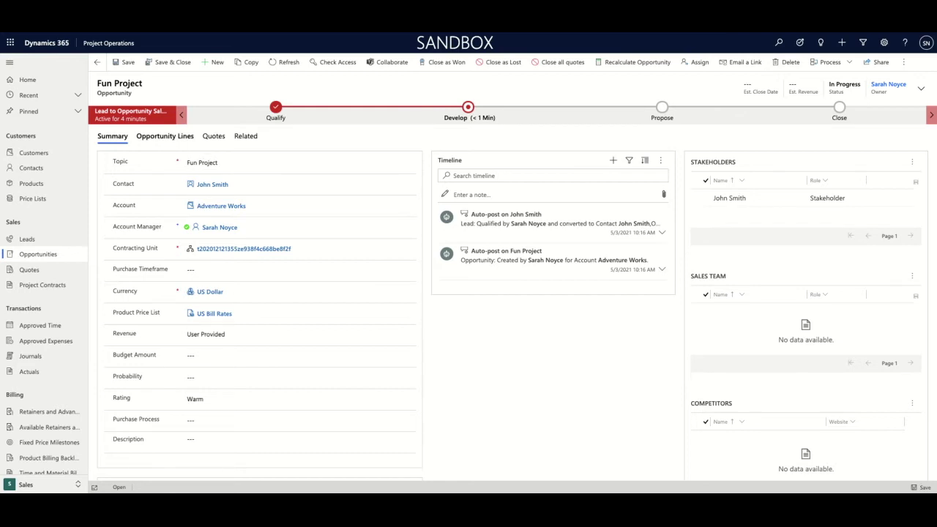
# - Add a project-based opportunity line named Project Line 1 with a 5000 customer budget and Time and Material billing, and save it
pyautogui.click(173, 139)
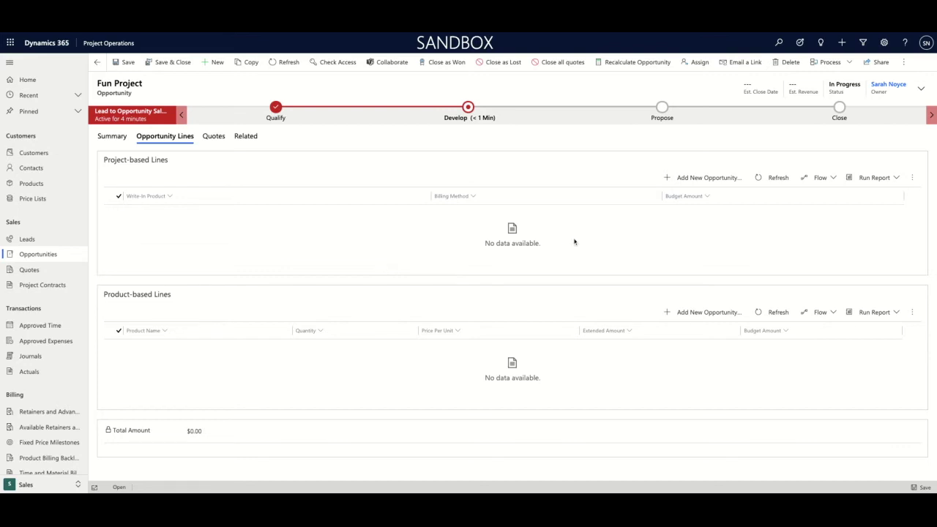
pyautogui.click(690, 183)
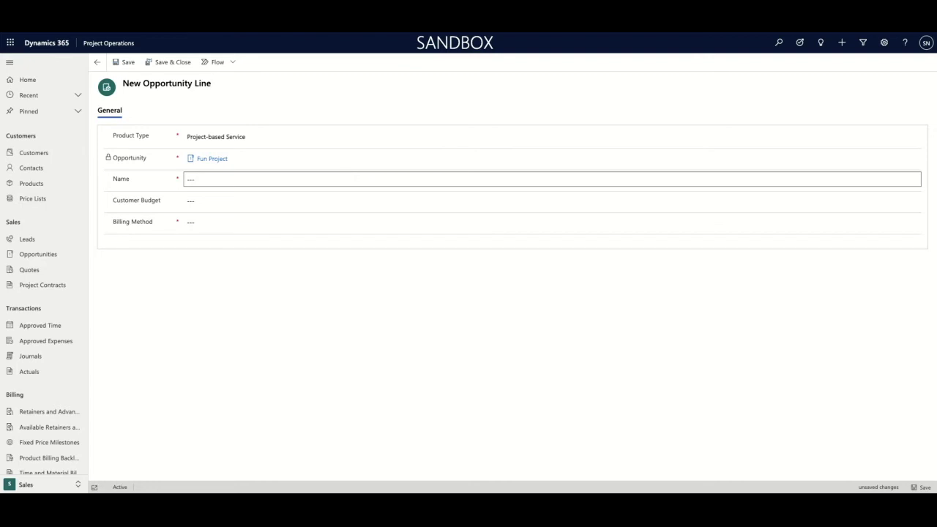
pyautogui.click(323, 178)
pyautogui.write('Project Line 1')
pyautogui.click(323, 199)
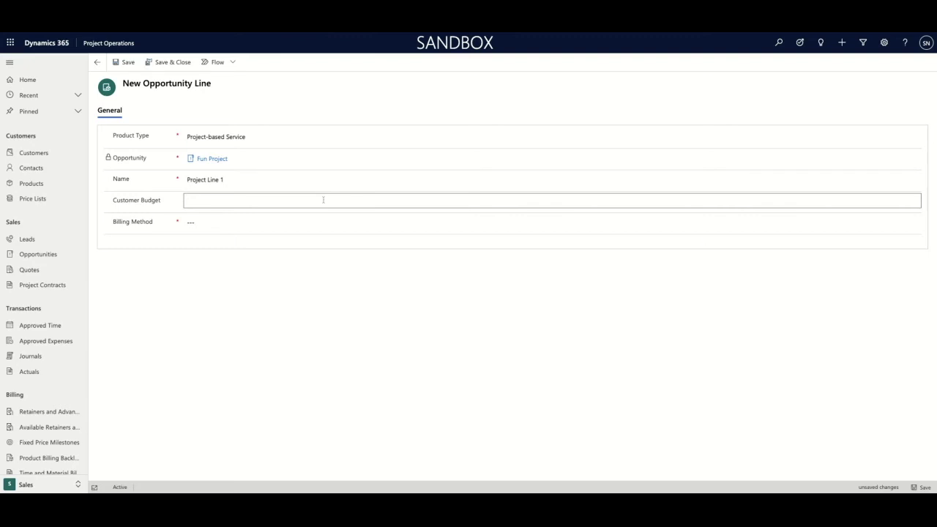
pyautogui.write('5000')
pyautogui.click(329, 225)
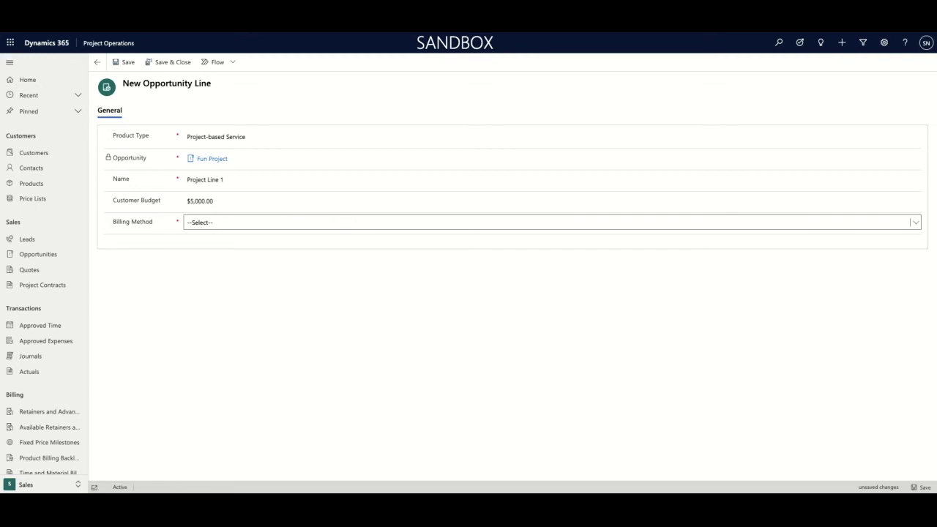
pyautogui.click(316, 230)
pyautogui.click(173, 63)
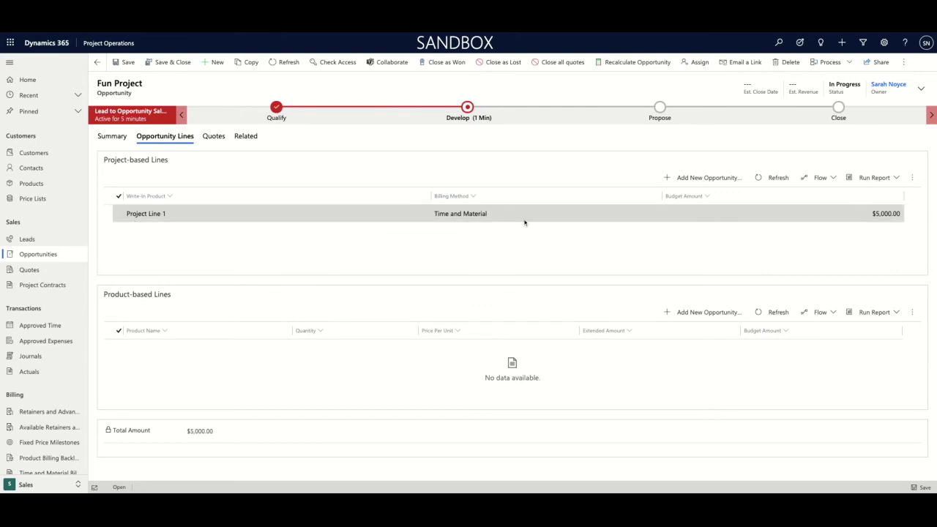
# - Add a second project-based opportunity line, Project Line 2, with a 20000 customer budget and Time and Material billing, and save it
pyautogui.click(699, 178)
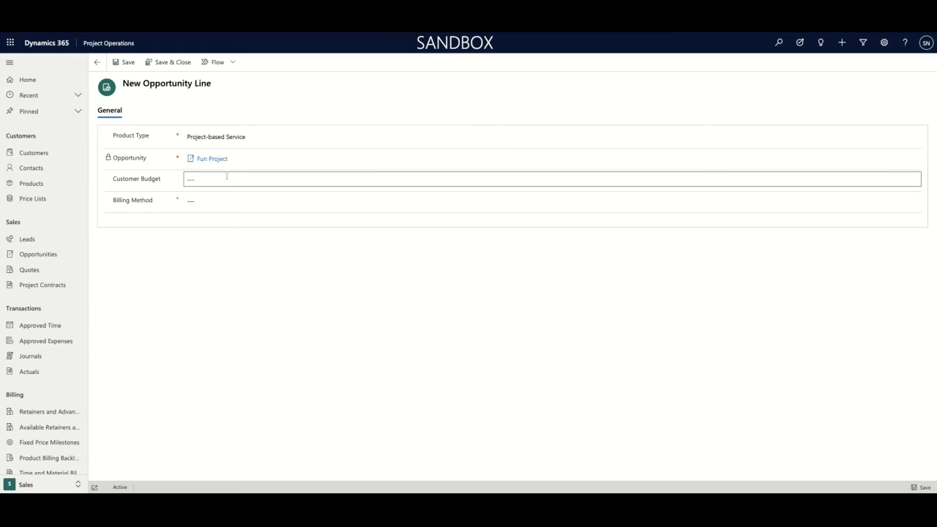
pyautogui.click(229, 177)
pyautogui.write('P')
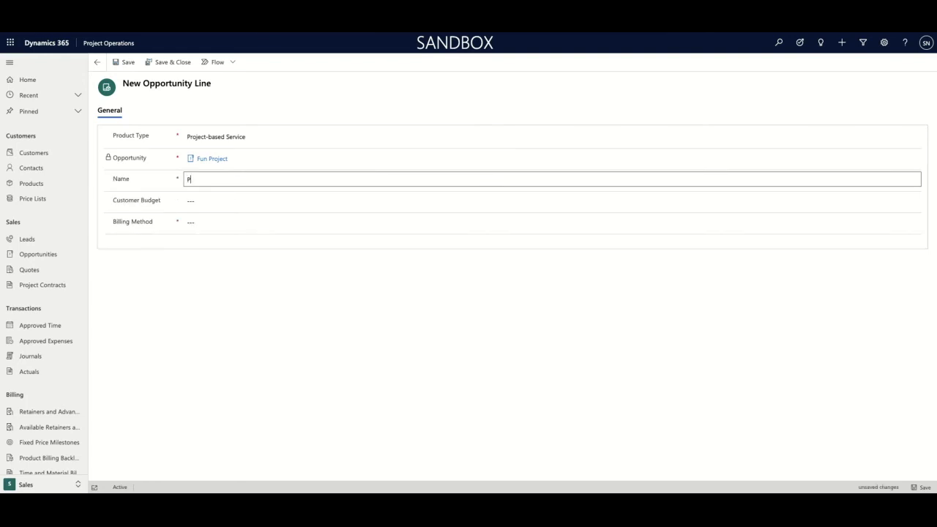
pyautogui.write('roject Line 2')
pyautogui.click(228, 199)
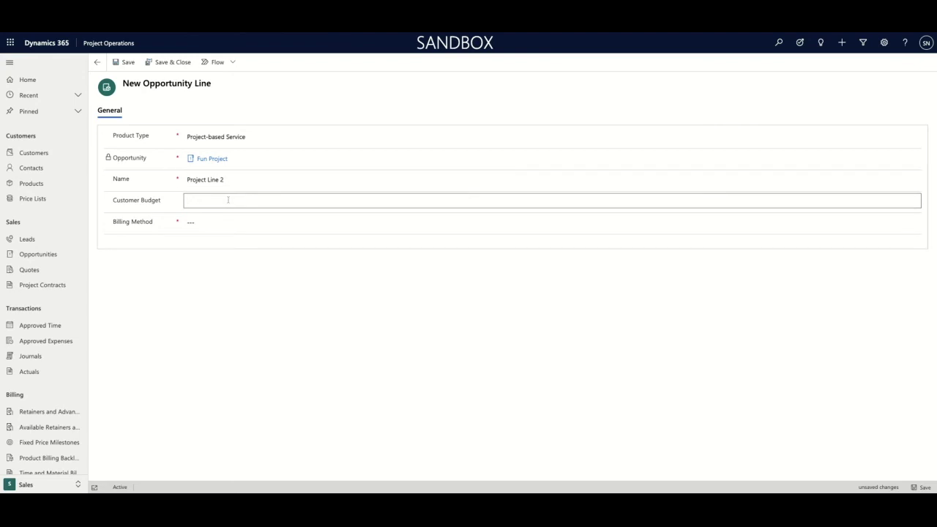
pyautogui.write('20000')
pyautogui.click(213, 223)
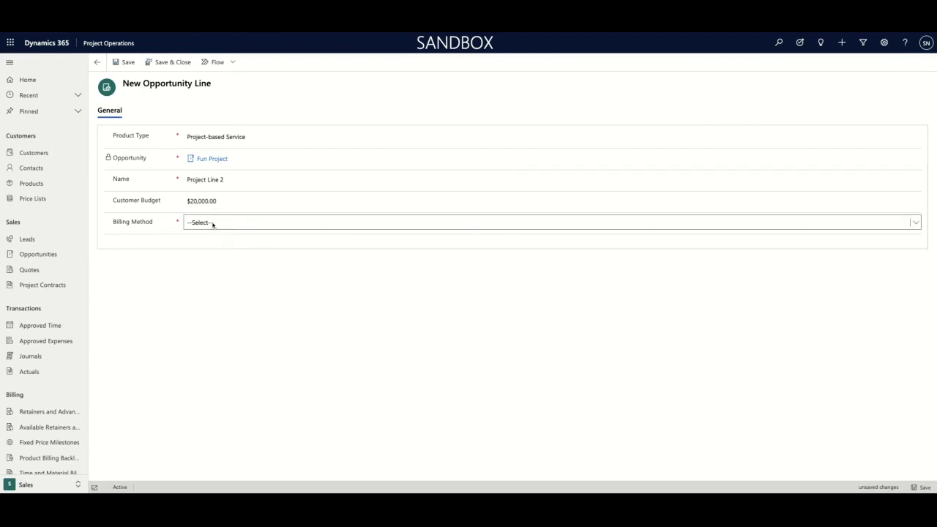
pyautogui.click(213, 234)
pyautogui.click(175, 64)
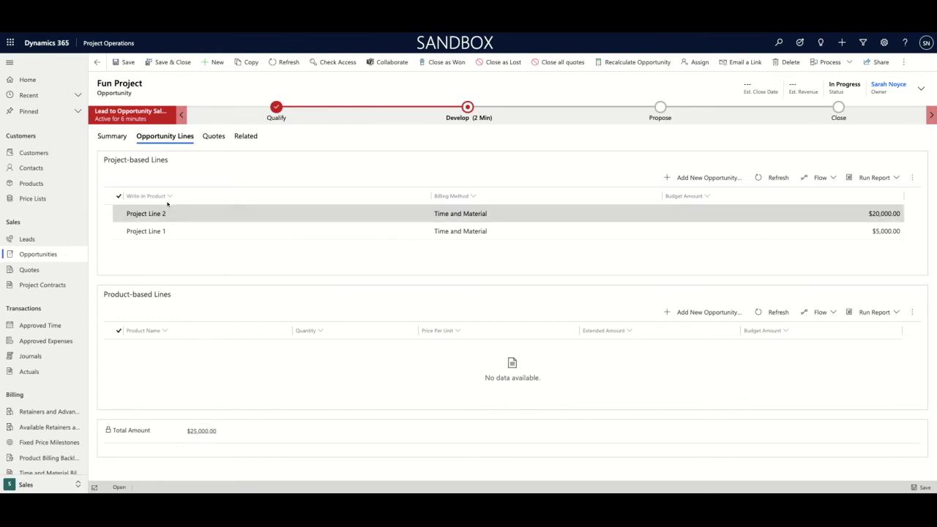
# - Review the opportunity's summary, including sales team, competitors, current situation, customer need and proposed solution
pyautogui.click(116, 138)
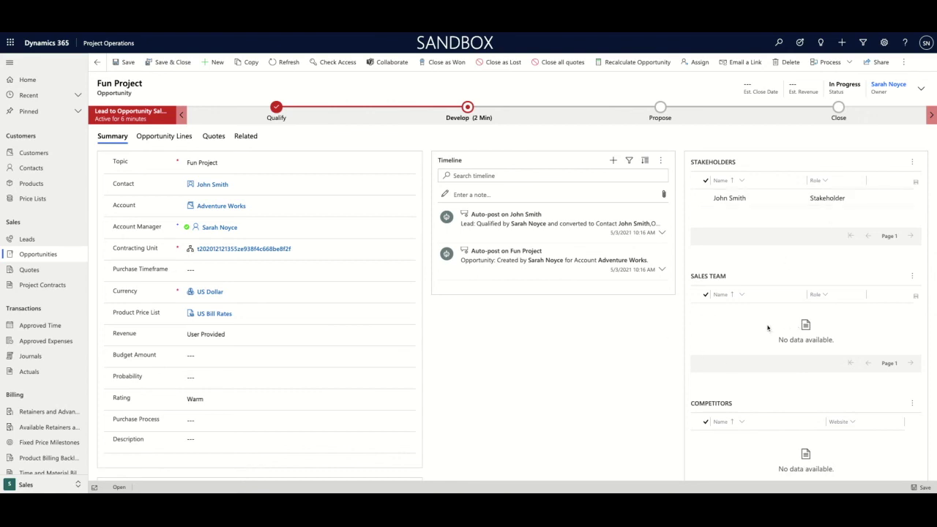
pyautogui.scroll(-1, 713, 378)
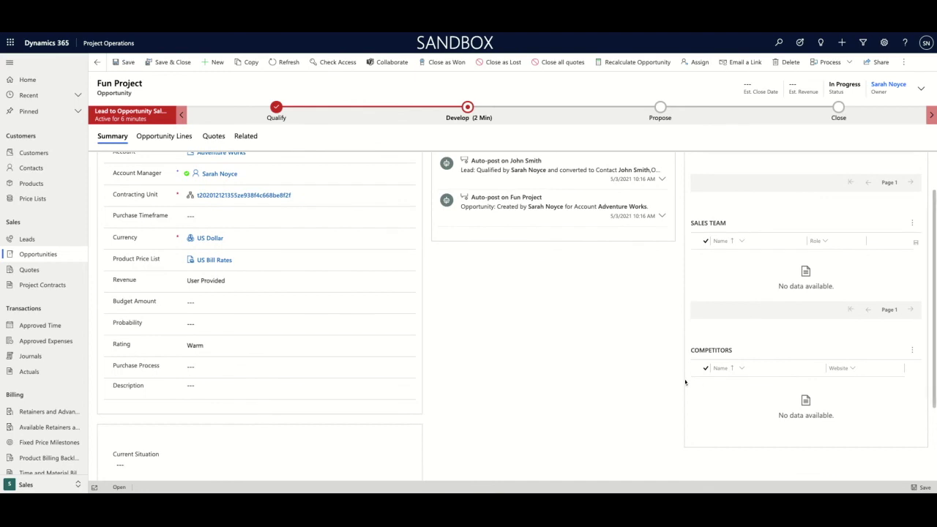
pyautogui.scroll(-2, 684, 380)
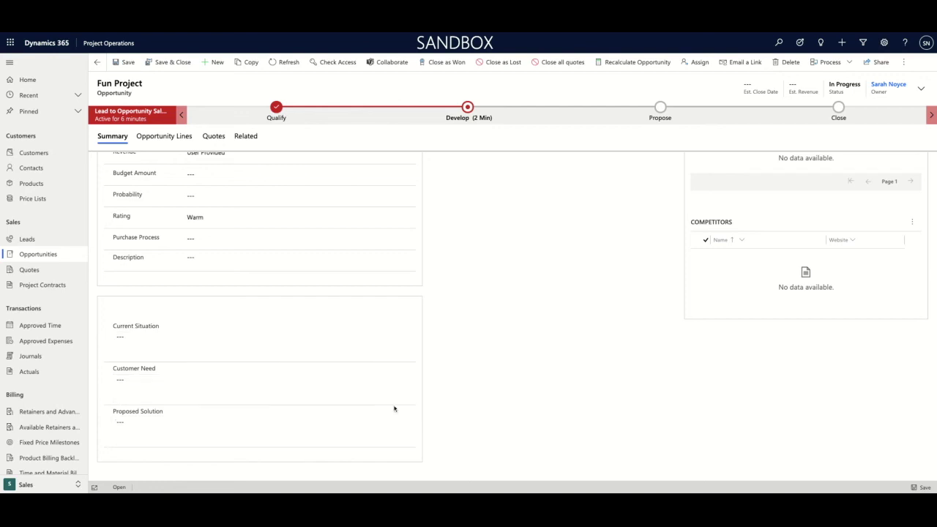
pyautogui.scroll(5, 455, 368)
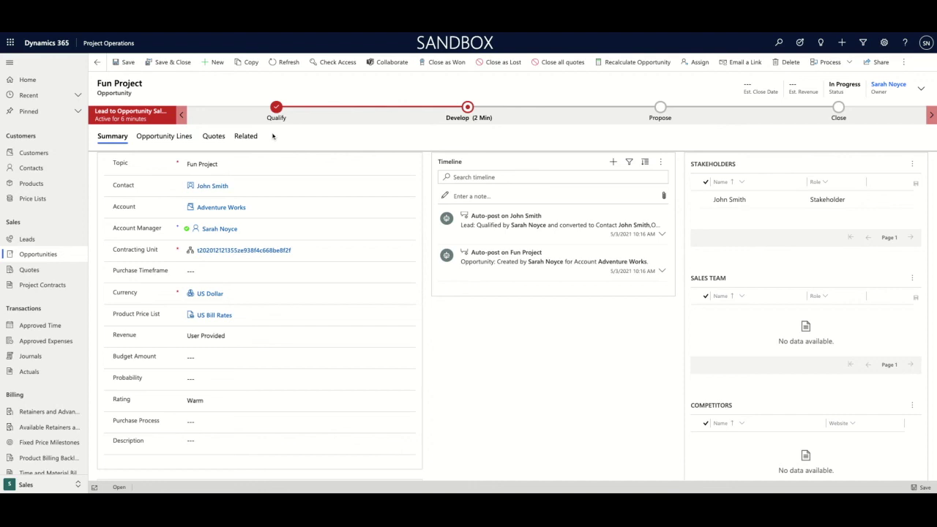
# - Open the quotes of the Fun Project opportunity
pyautogui.click(215, 142)
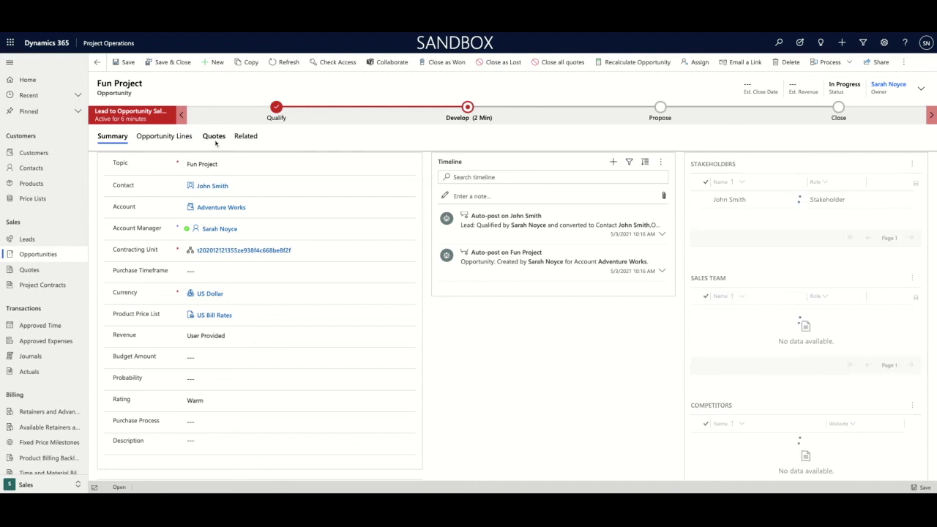